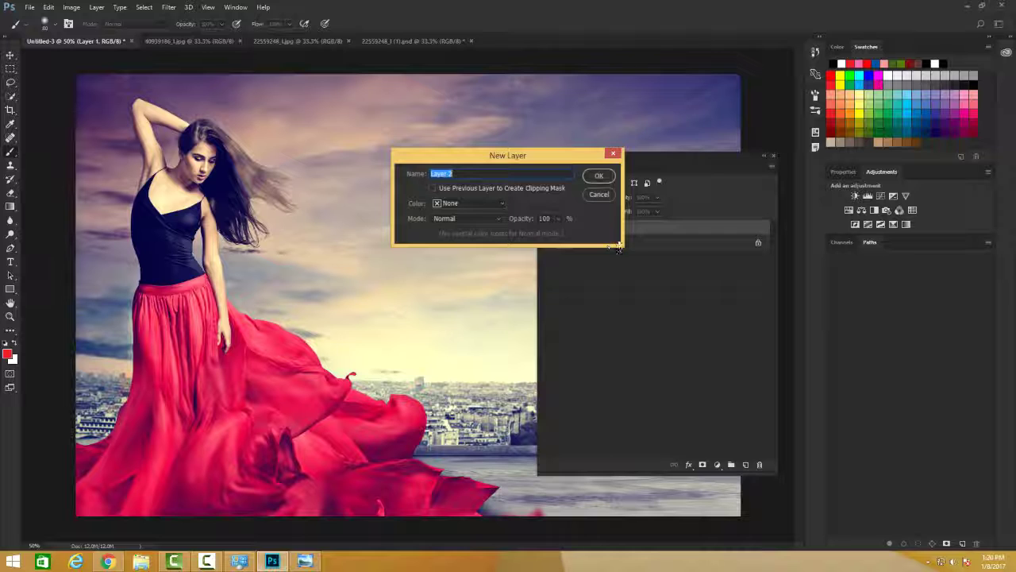
- Create a new empty layer above the photo layer with no color label, Normal mode and 100% opacity
left_click(484, 203)
left_click(484, 204)
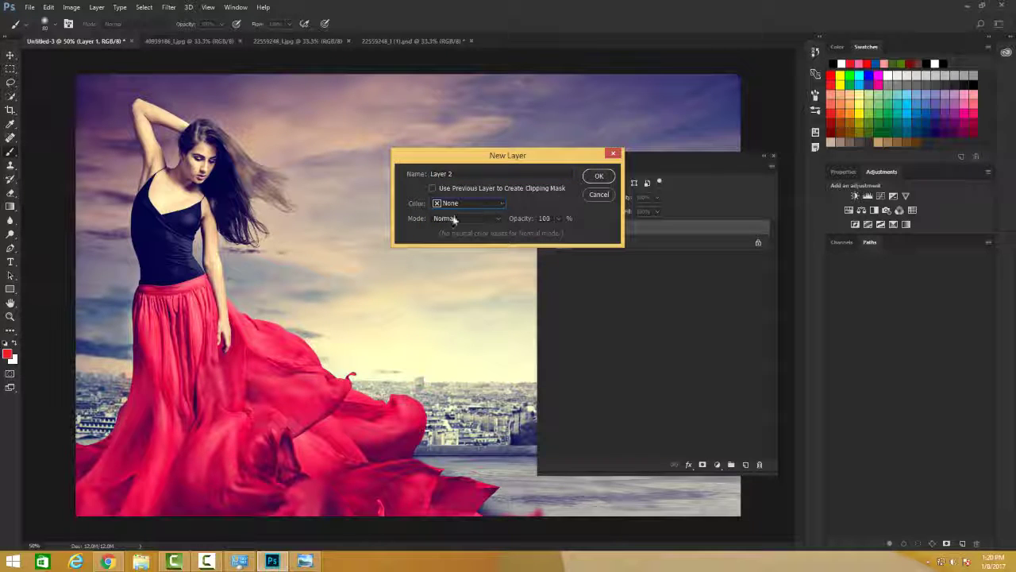
left_click(477, 221)
left_click(487, 230)
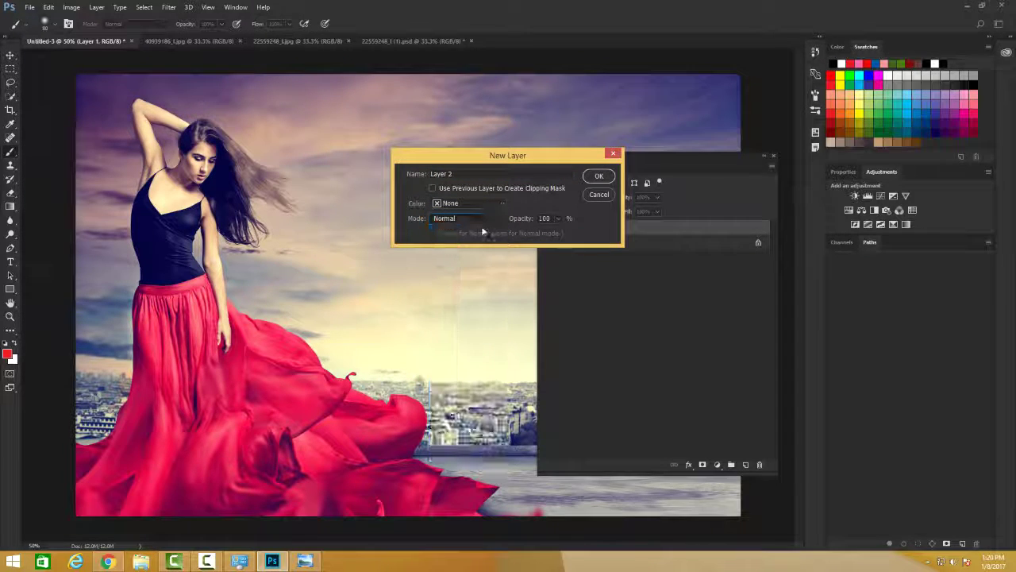
left_click(607, 179)
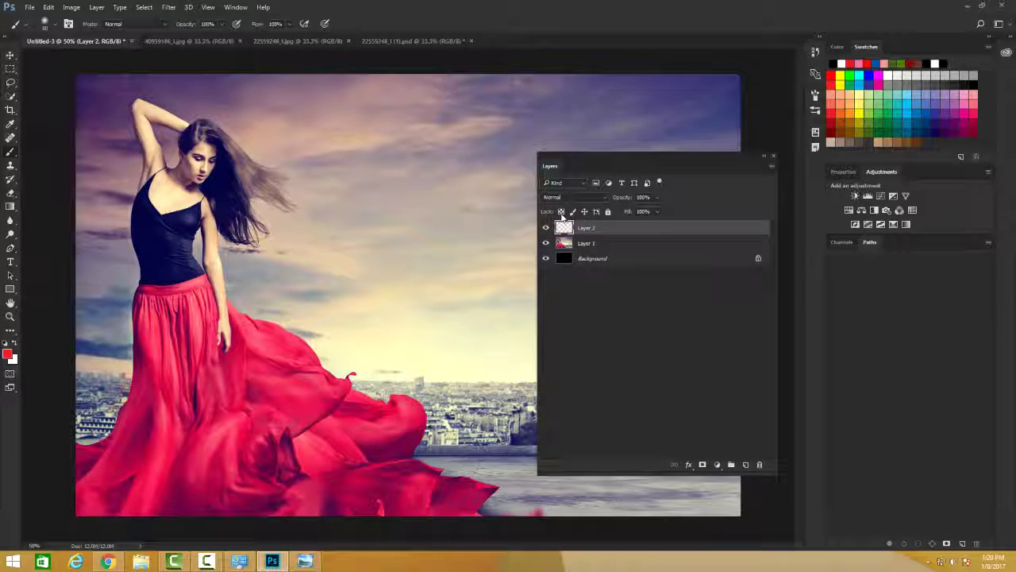
- Add another empty layer on top with default settings, leaving the name of the empty layer below it as it is
key("ctrl+shift+n")
key("Return")
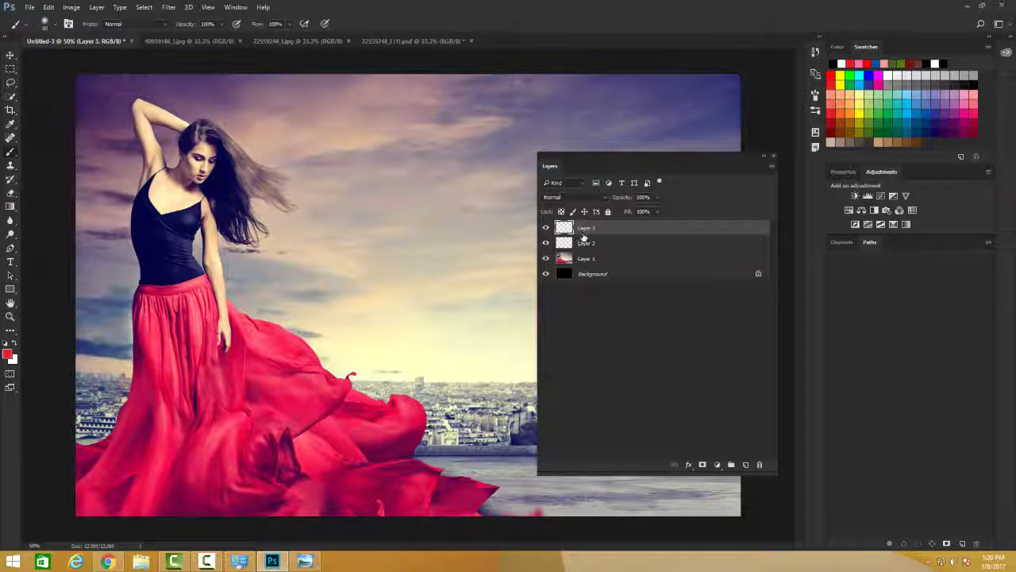
double_click(586, 243)
key("Return")
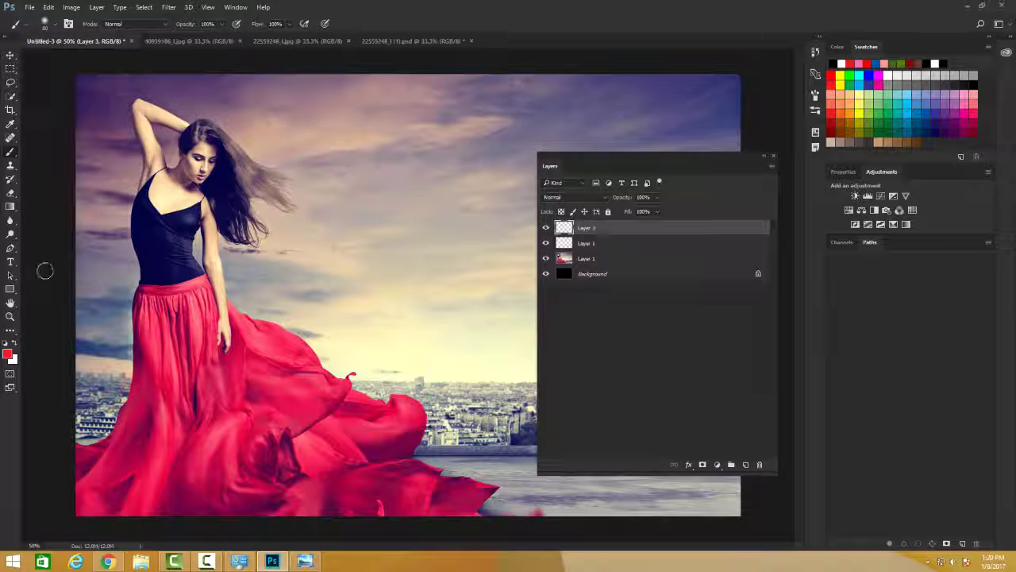
- Set the foreground color to a saturated yellow
left_click(7, 355)
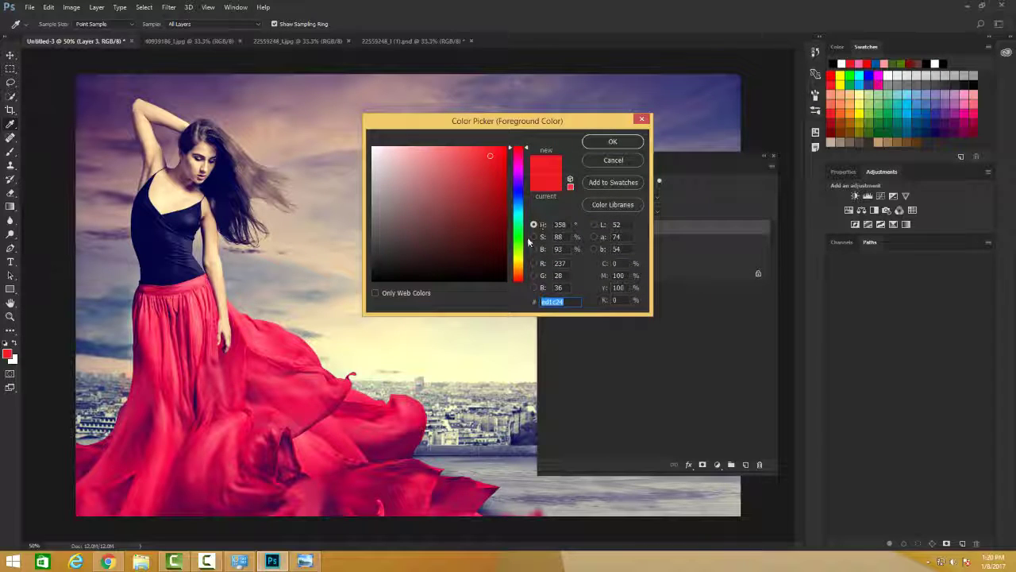
left_click(518, 261)
left_click(616, 144)
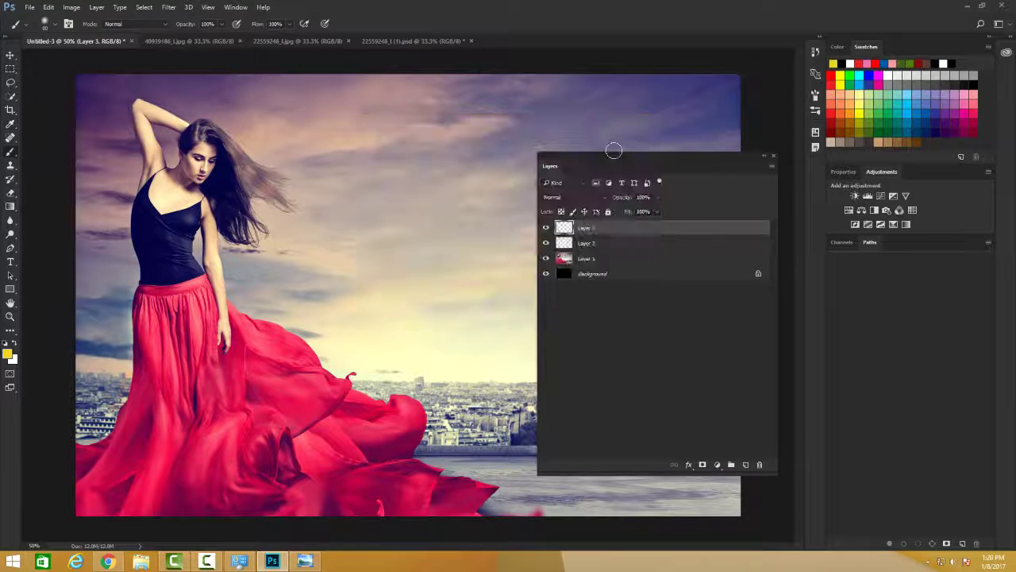
- Fill the topmost empty layer with the yellow foreground color using the Paint Bucket tool
left_click(11, 194)
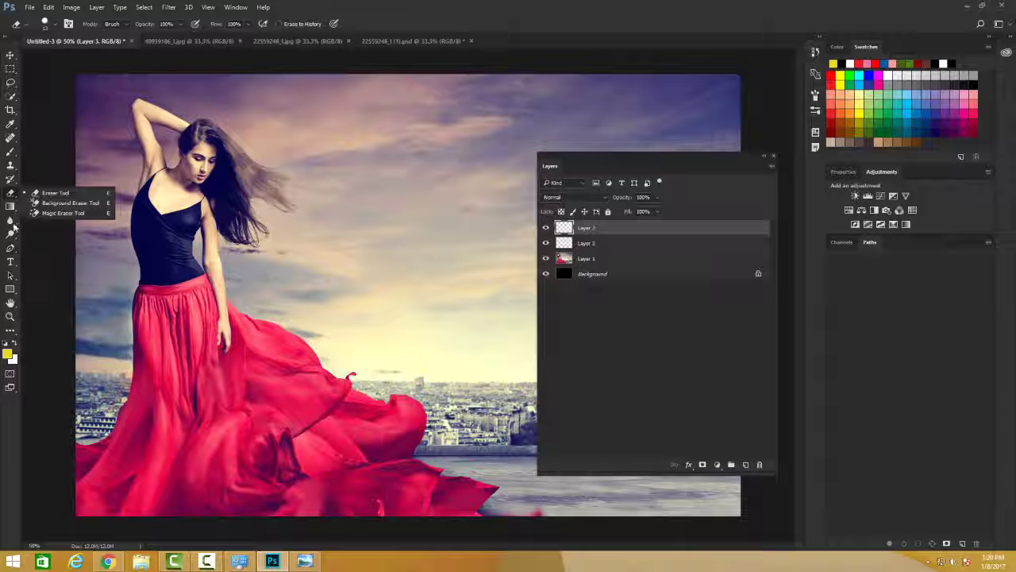
left_click(12, 206)
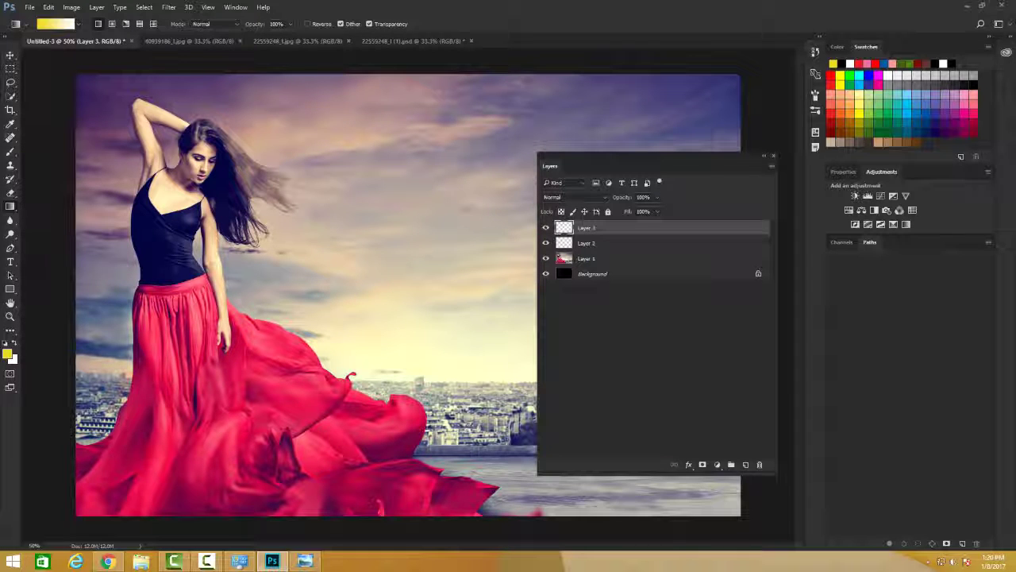
left_click(10, 206)
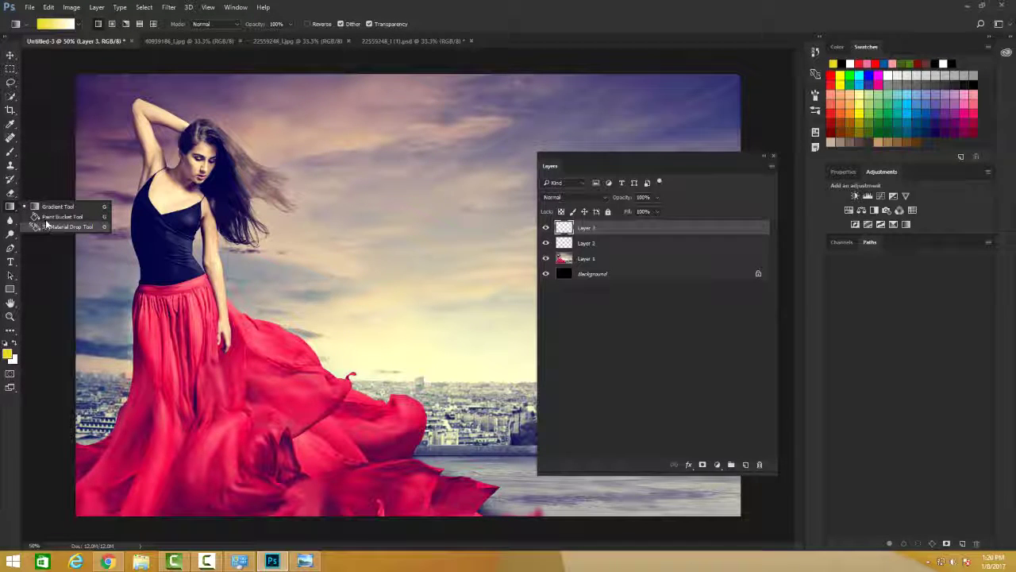
left_click(60, 216)
left_click(335, 169)
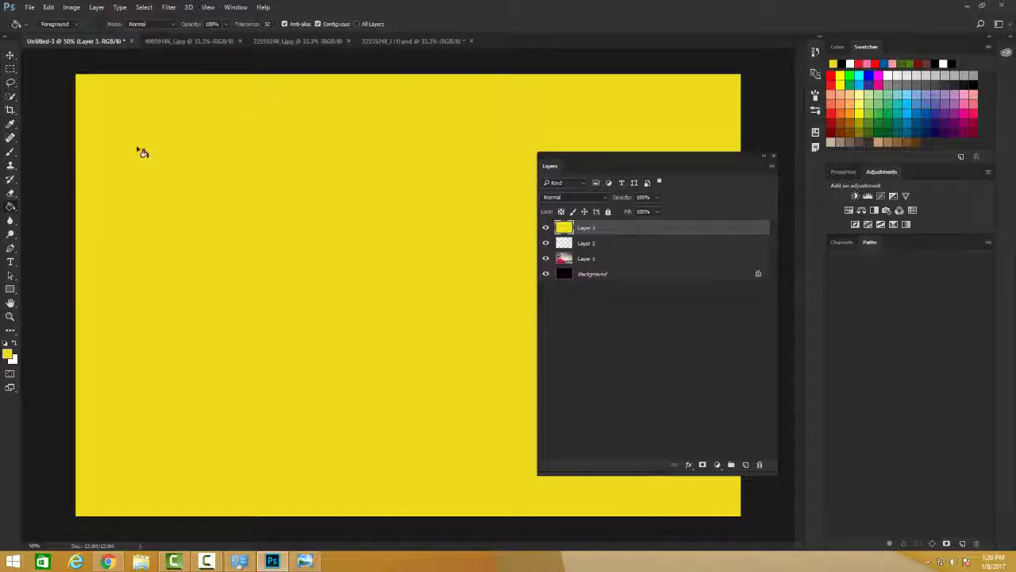
- Reorder the layers so the photo layer lies directly beneath the yellow layer and above the empty one
left_click_drag(617, 230, 585, 226)
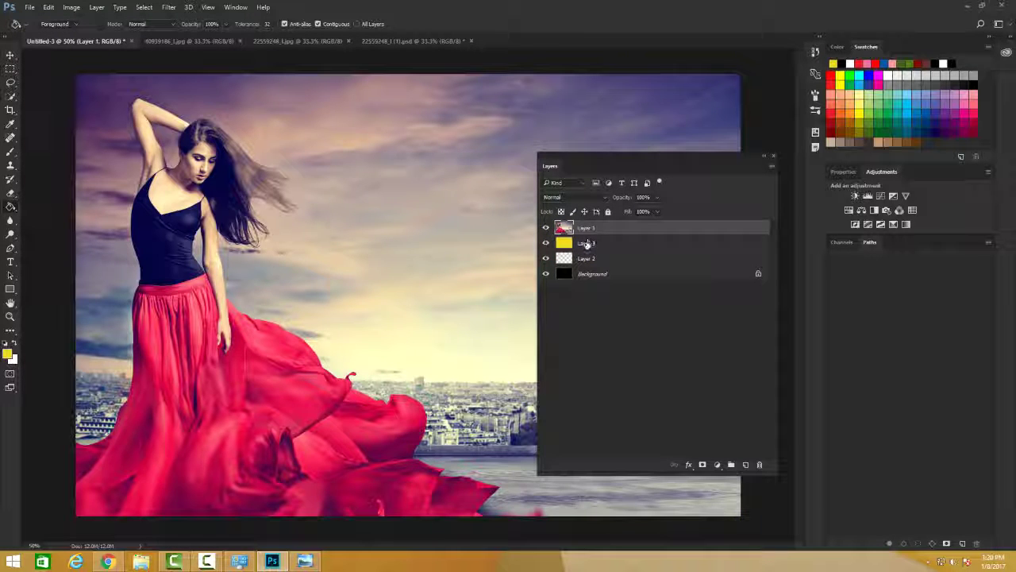
key("ctrl+z")
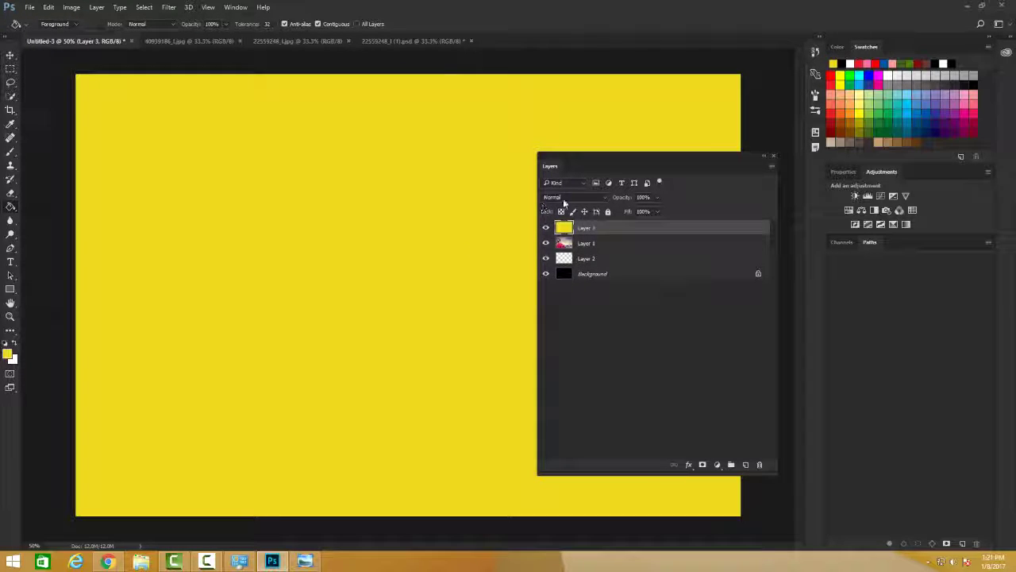
- Try the Soft Light, Screen and Lighten blend modes one after another on the yellow layer
left_click(564, 198)
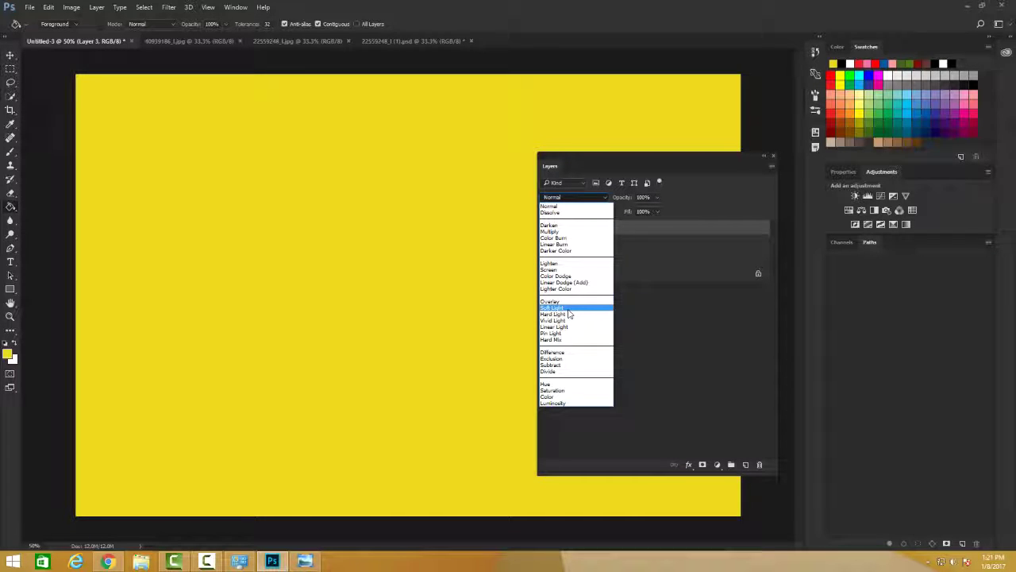
left_click(566, 308)
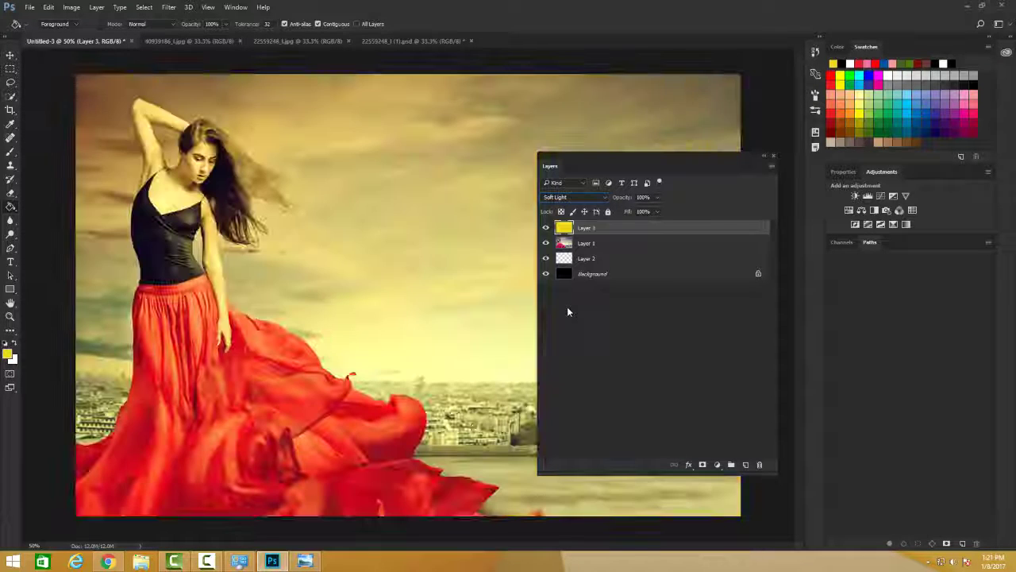
left_click(593, 200)
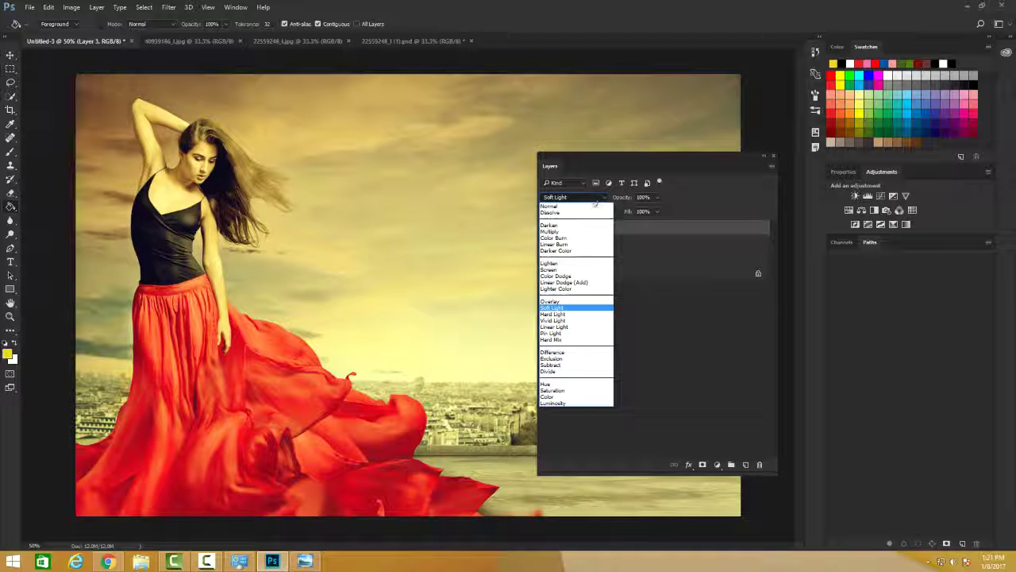
left_click(566, 274)
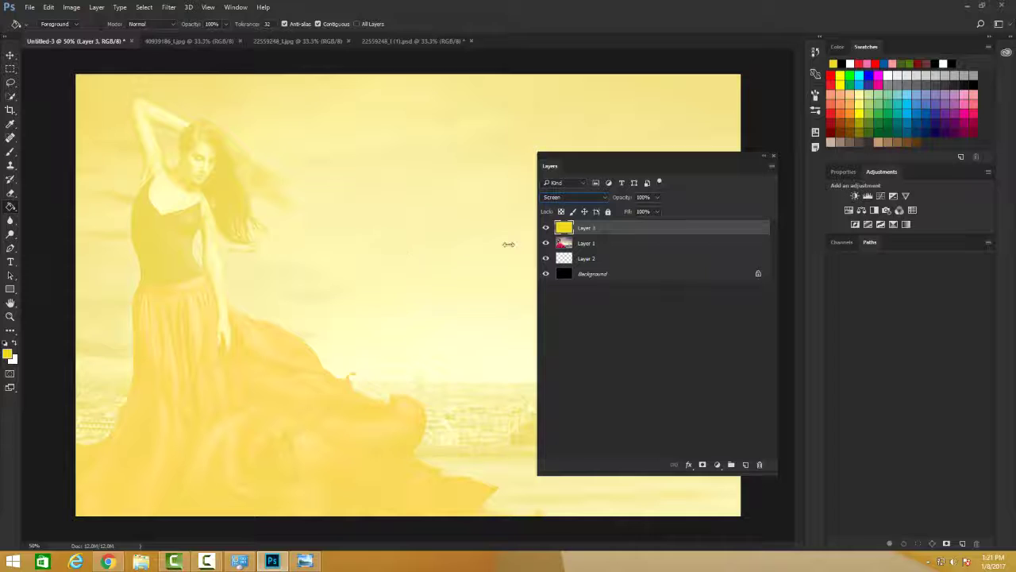
left_click(593, 198)
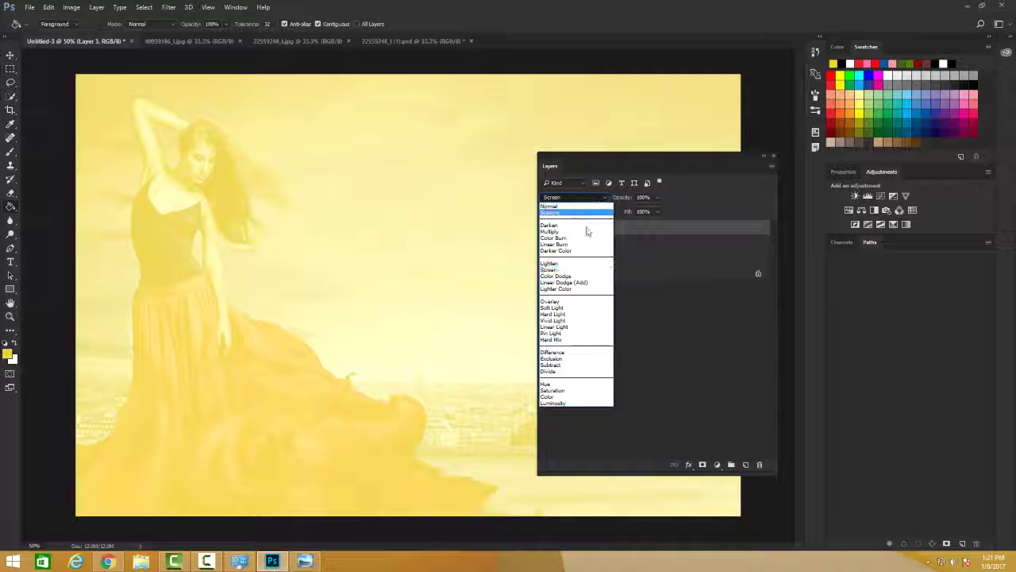
left_click(571, 263)
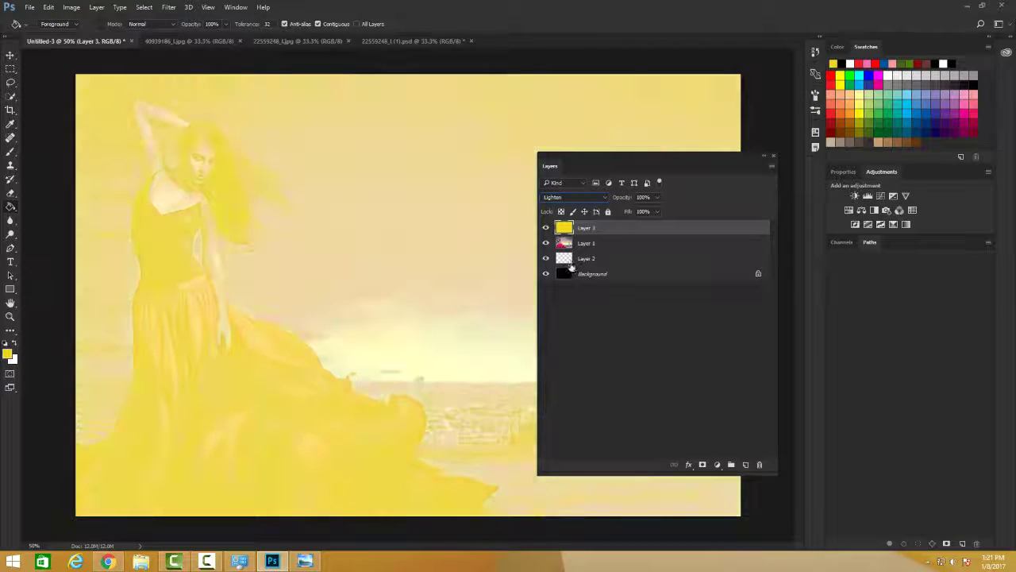
- Try Soft Light again on the yellow layer, and switch its blend mode to Hard Light
left_click(574, 197)
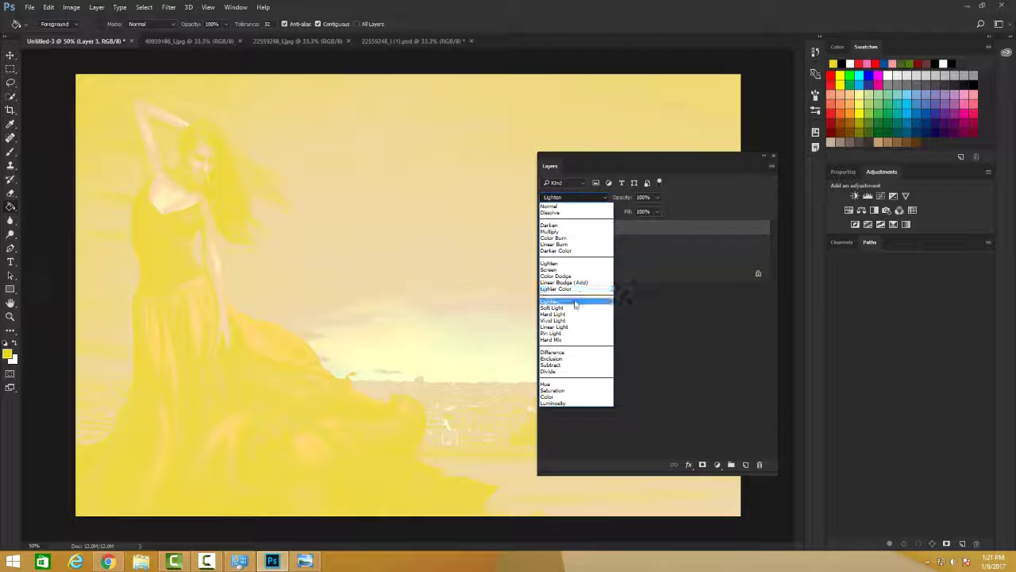
left_click(567, 306)
left_click(588, 198)
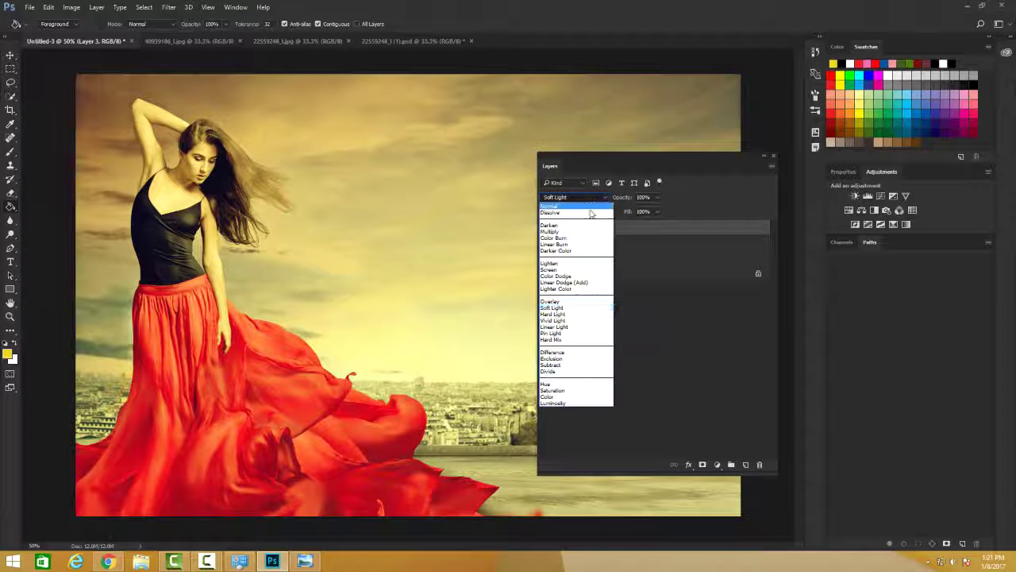
left_click(567, 314)
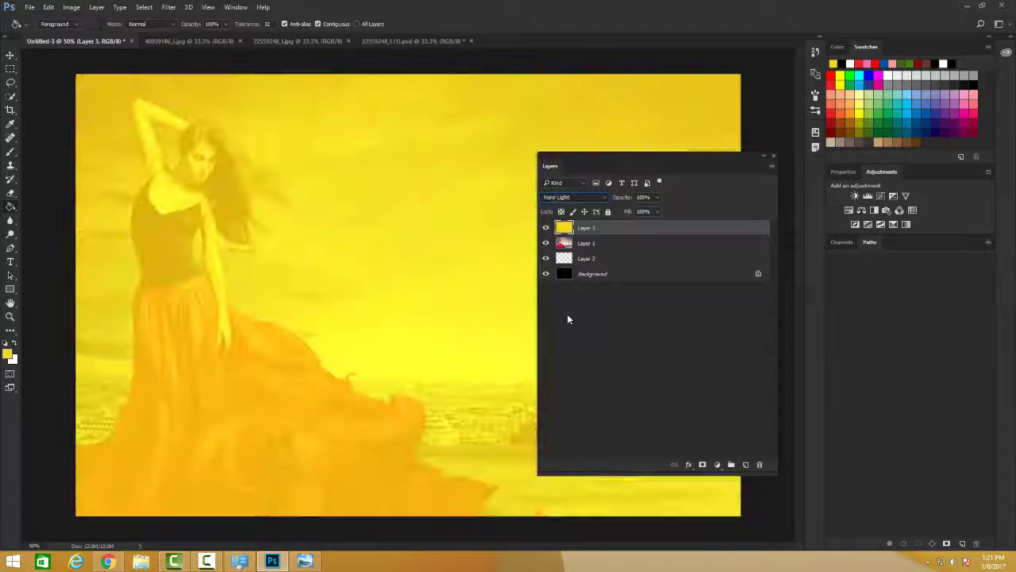
left_click(593, 196)
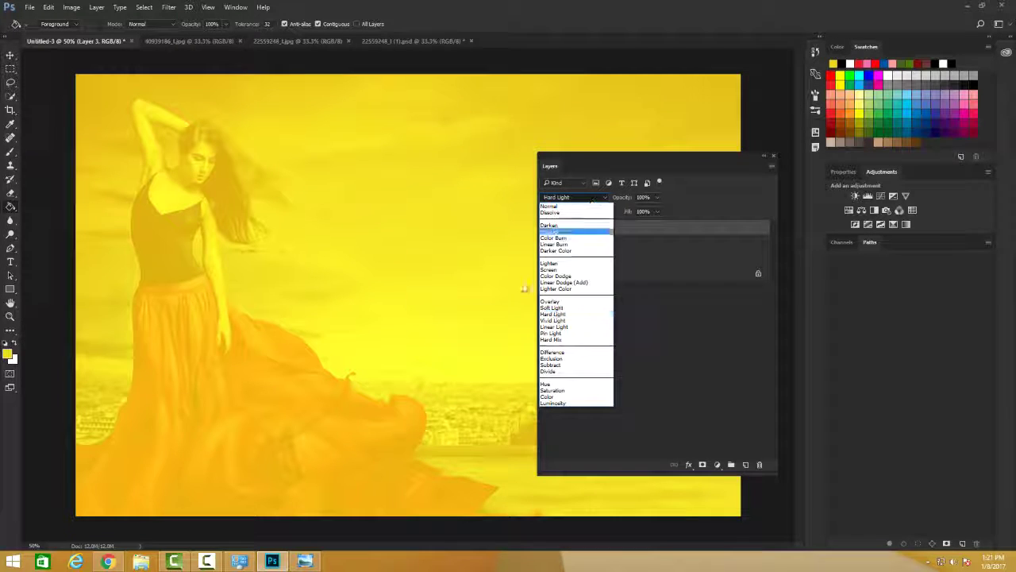
left_click(650, 329)
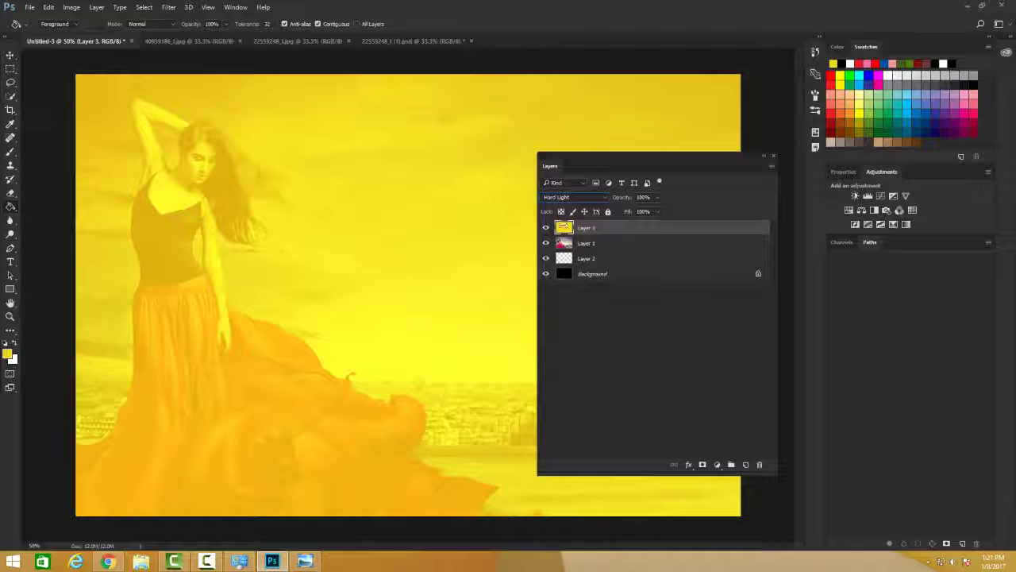
- Hide the yellow layer, toggle the photo layer's visibility off and on several times, and show the yellow layer again
left_click(546, 227)
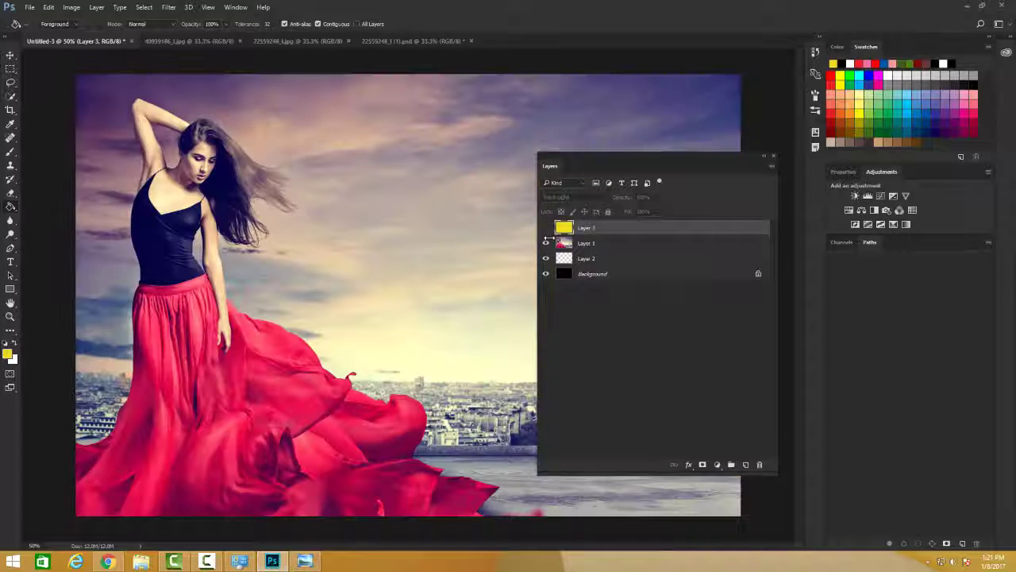
left_click(546, 243)
left_click(546, 243)
left_click(546, 243)
left_click(546, 243)
left_click(546, 243)
left_click(546, 242)
left_click(546, 228)
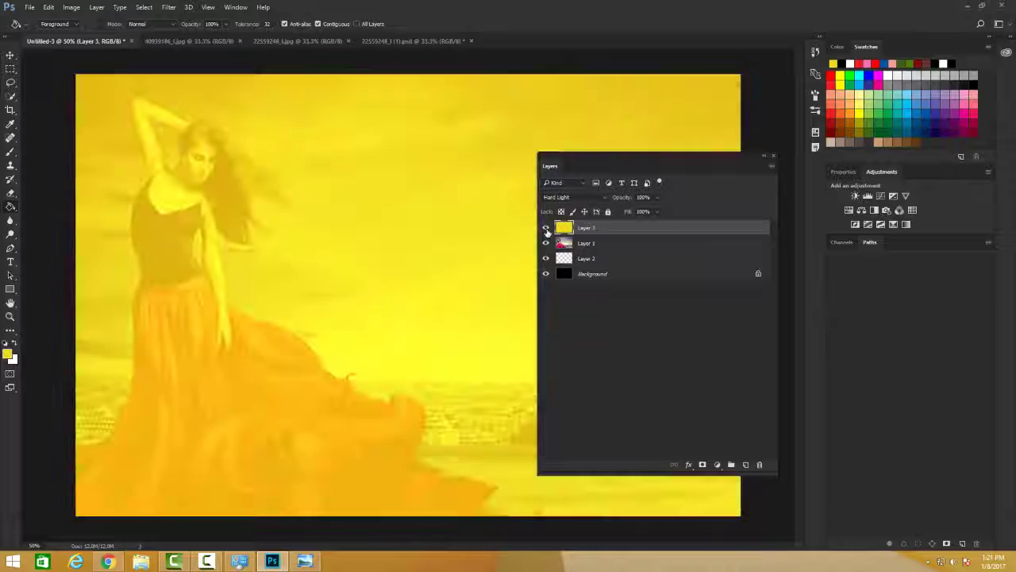
- Try out the opacity adjustment on the yellow layer and leave it at 100%
left_click(657, 198)
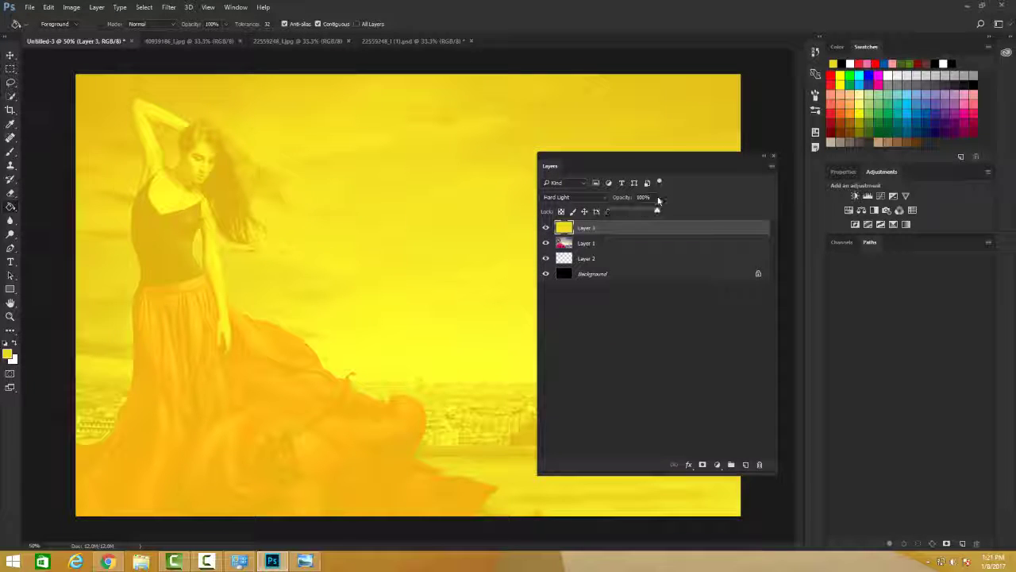
mouse_move(657, 209)
left_mouse_down()
mouse_move(615, 211)
mouse_move(666, 208)
left_mouse_up()
- Delete the yellow layer and add a new empty layer directly above the Background layer
left_click(655, 259)
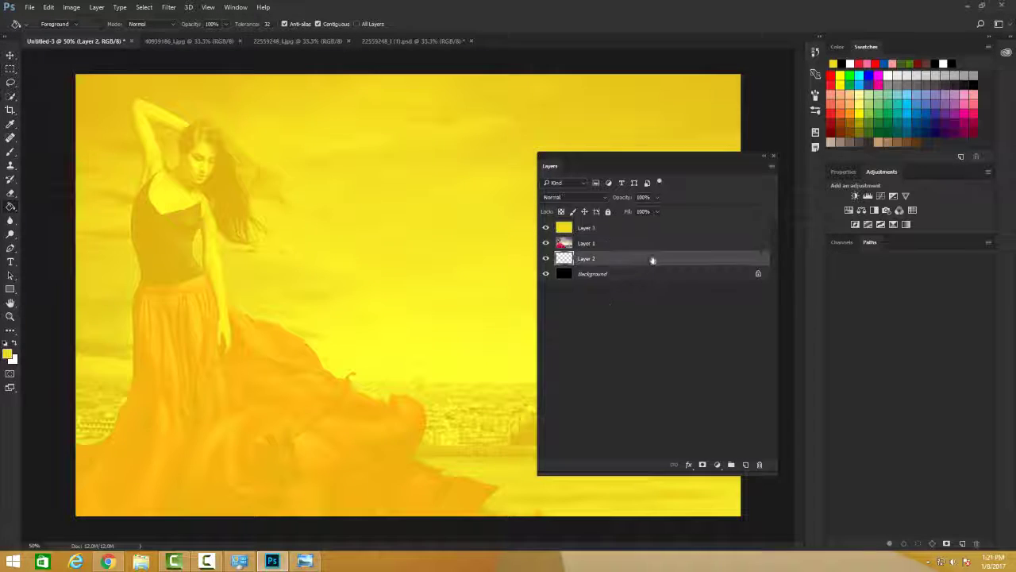
left_click(671, 274)
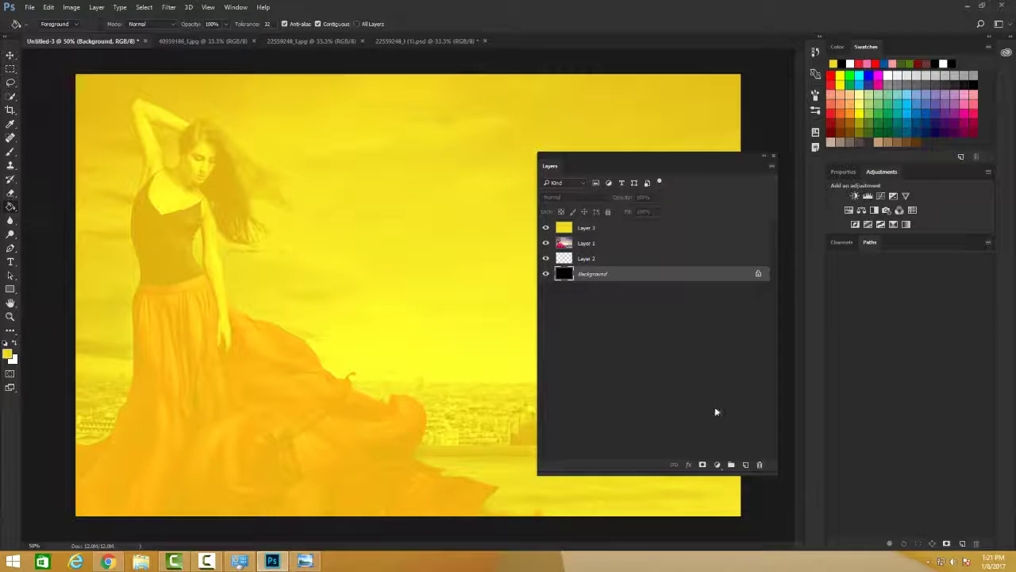
left_click_drag(572, 229, 760, 464)
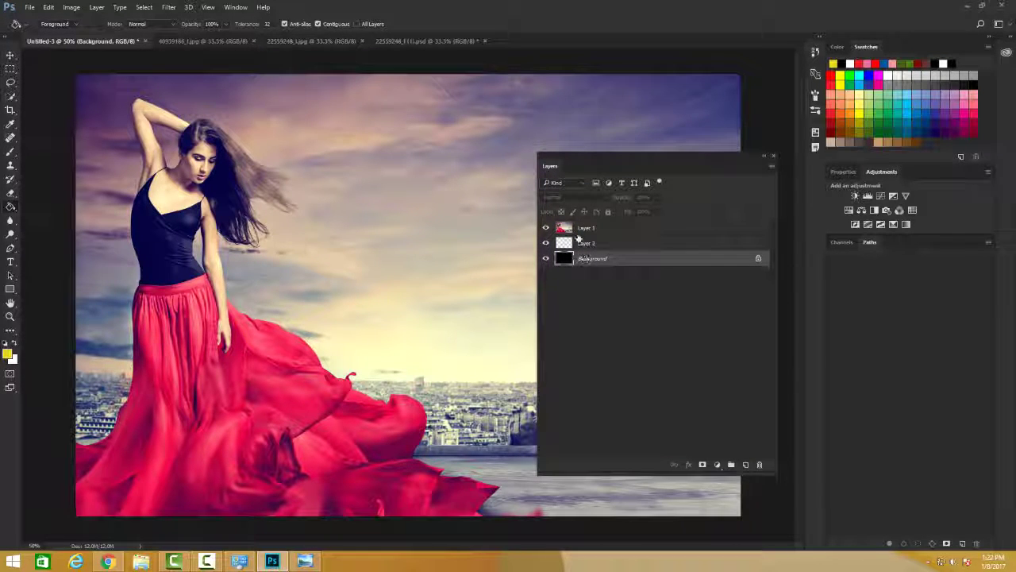
left_click(746, 465)
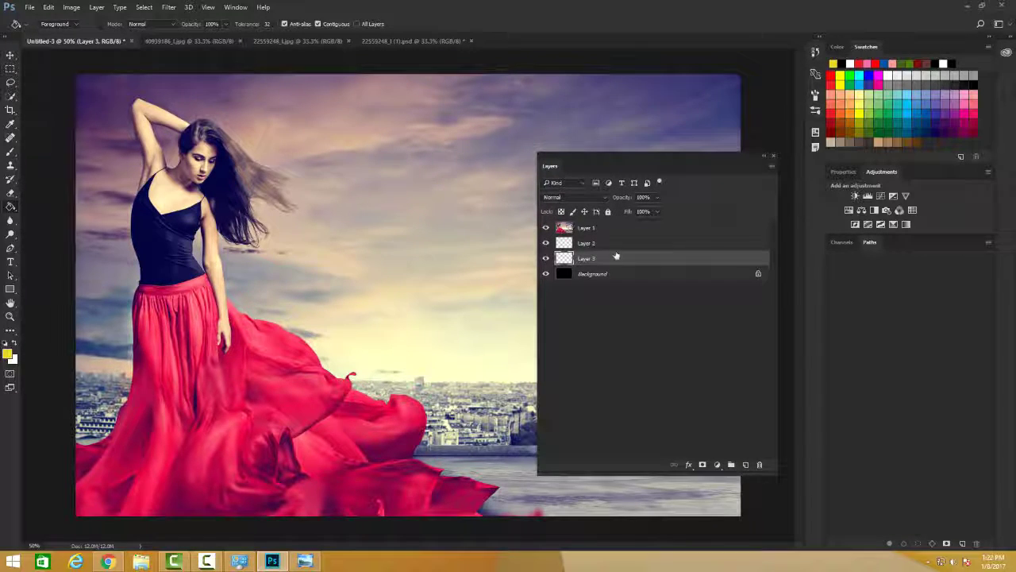
- Duplicate the photo layer (Layer 1) and add a white layer mask to the copy
left_click_drag(601, 230, 746, 464)
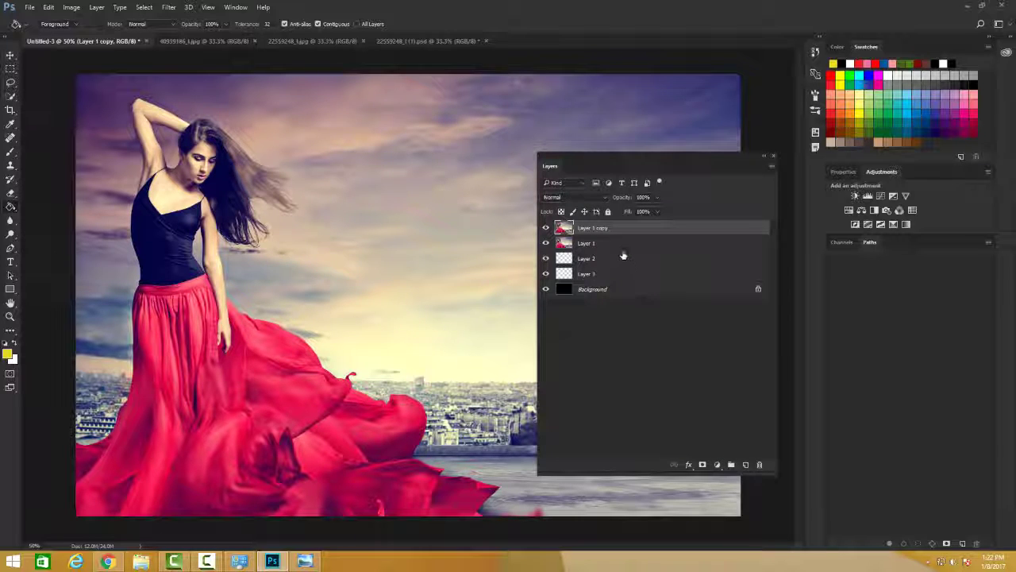
left_click(717, 466)
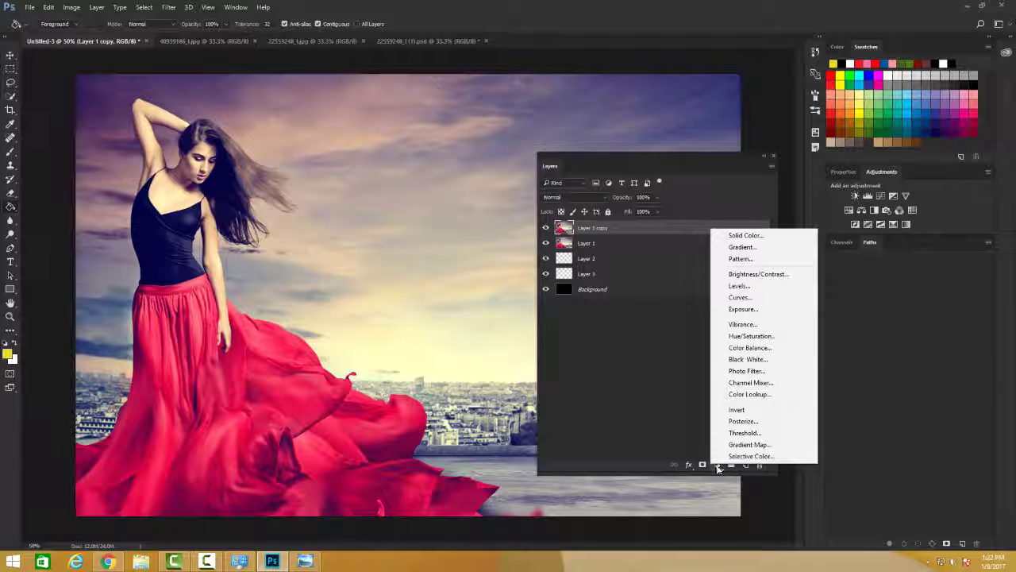
left_click(718, 467)
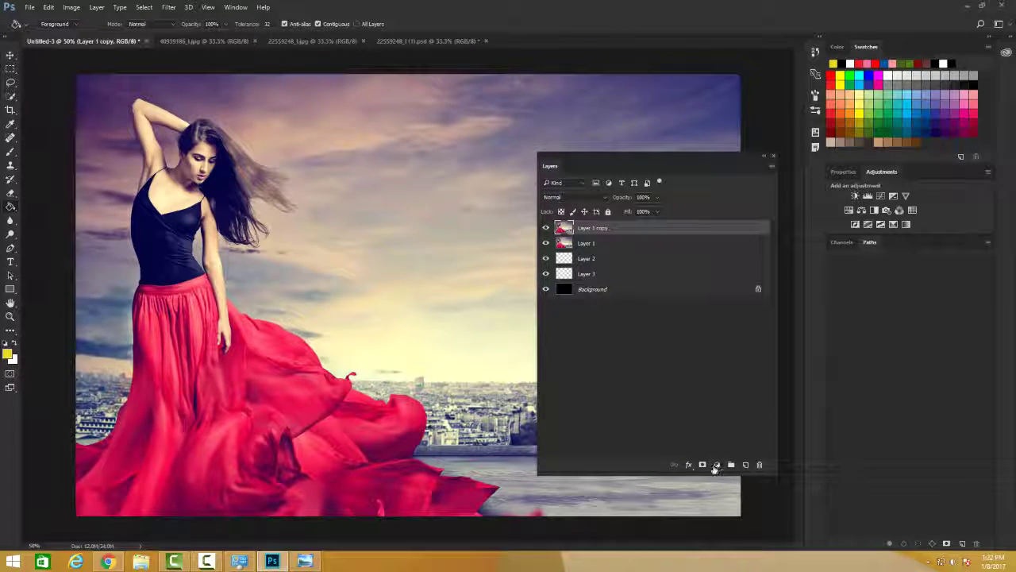
left_click(701, 465)
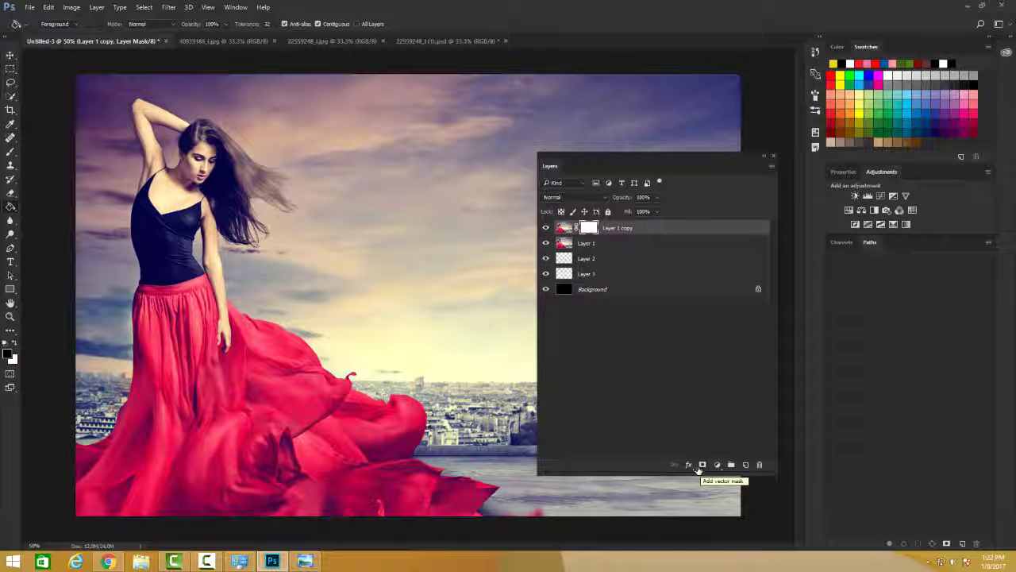
- Review the available layer styles and layer commands, and try the fill adjustment on Layer 1 copy, leaving it at 100%
left_click(689, 465)
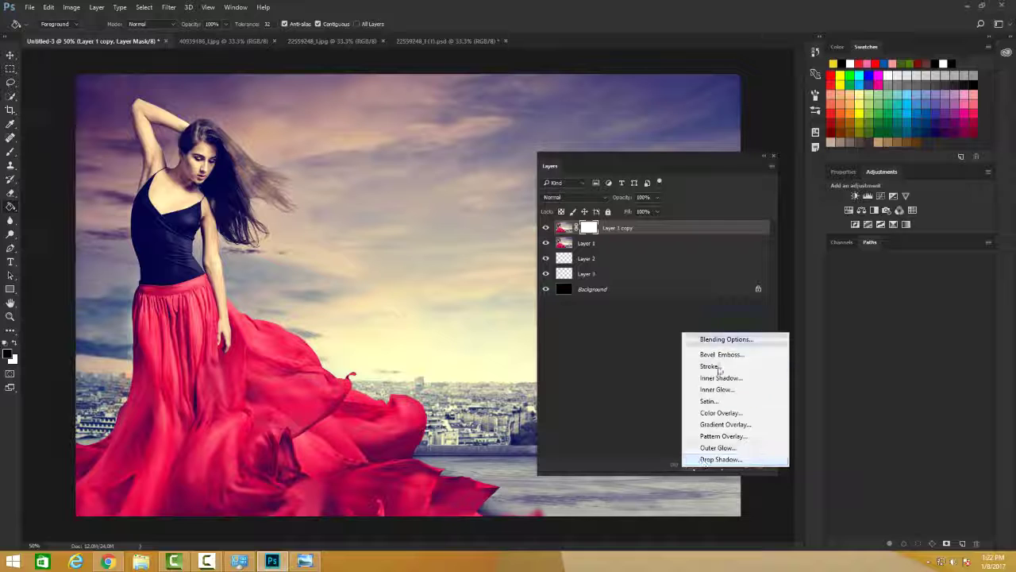
left_click(670, 415)
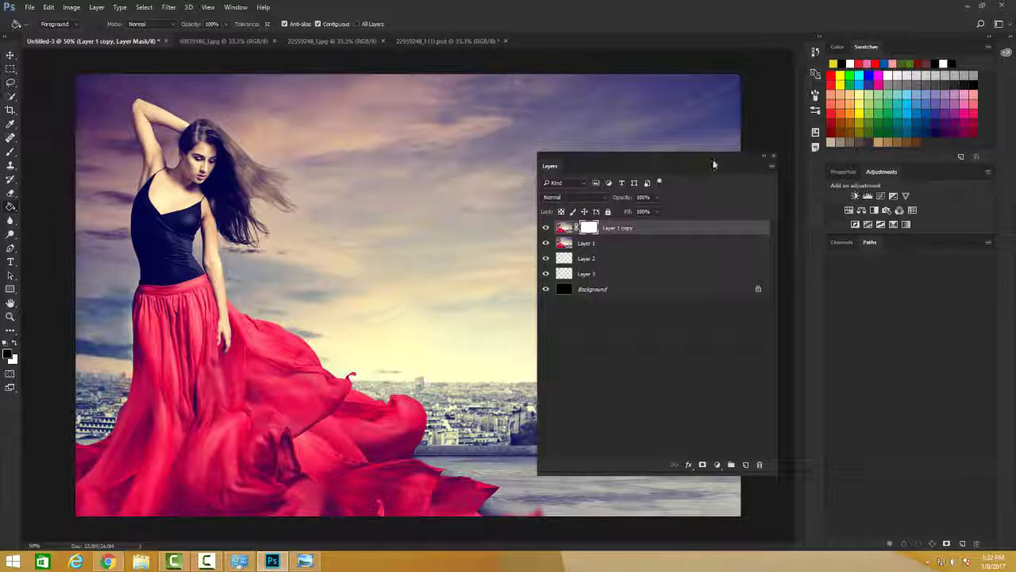
left_click(771, 165)
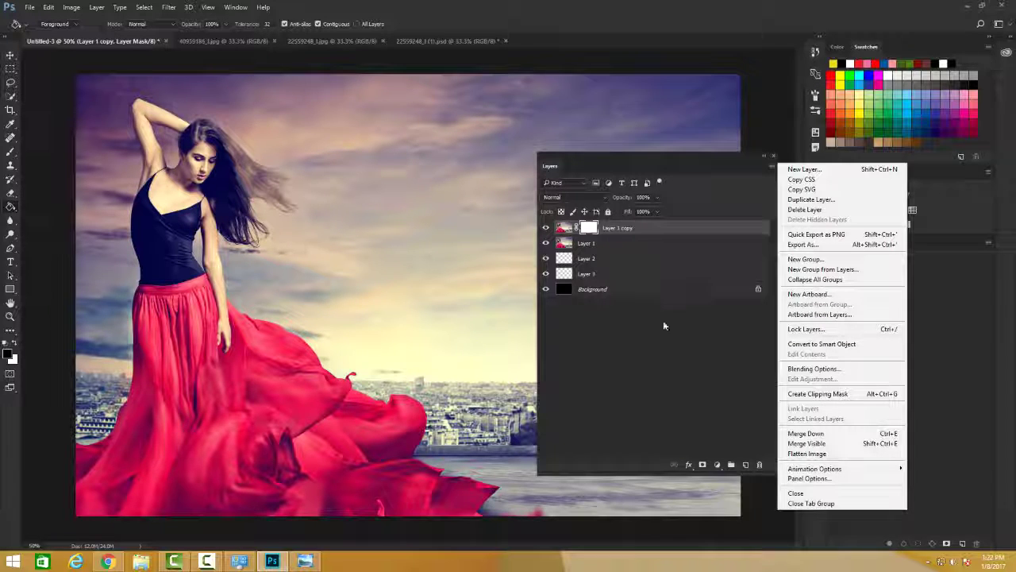
left_click(689, 377)
left_click(658, 212)
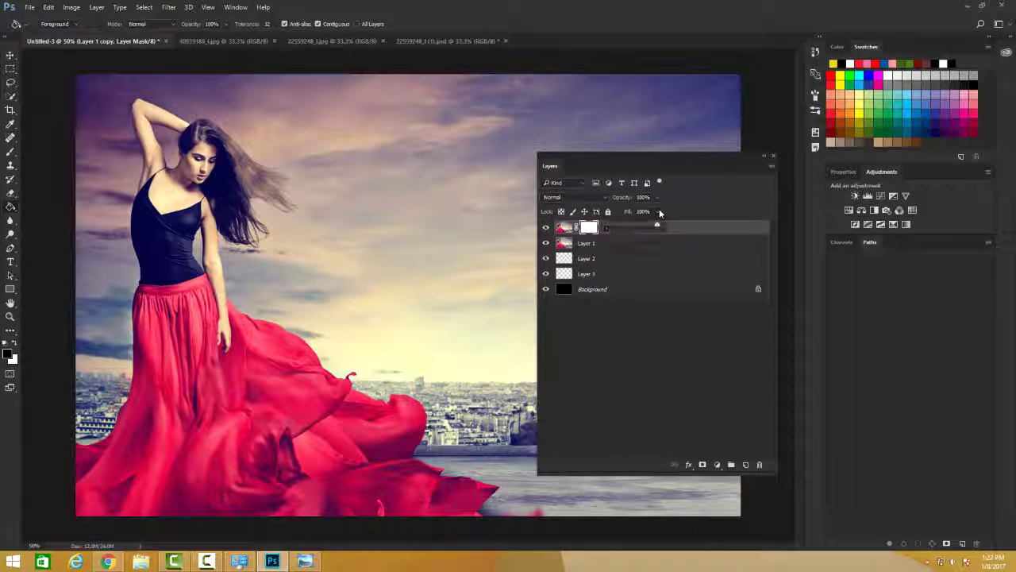
left_click_drag(647, 226, 659, 224)
- Hide and show the Layers panel several times, leaving it shown
key("F7")
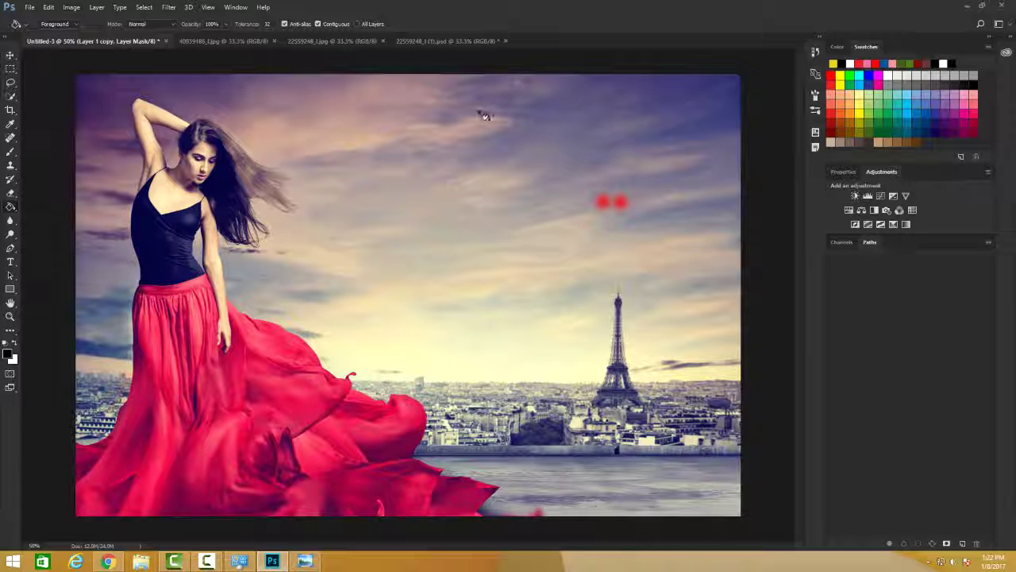
key("F7")
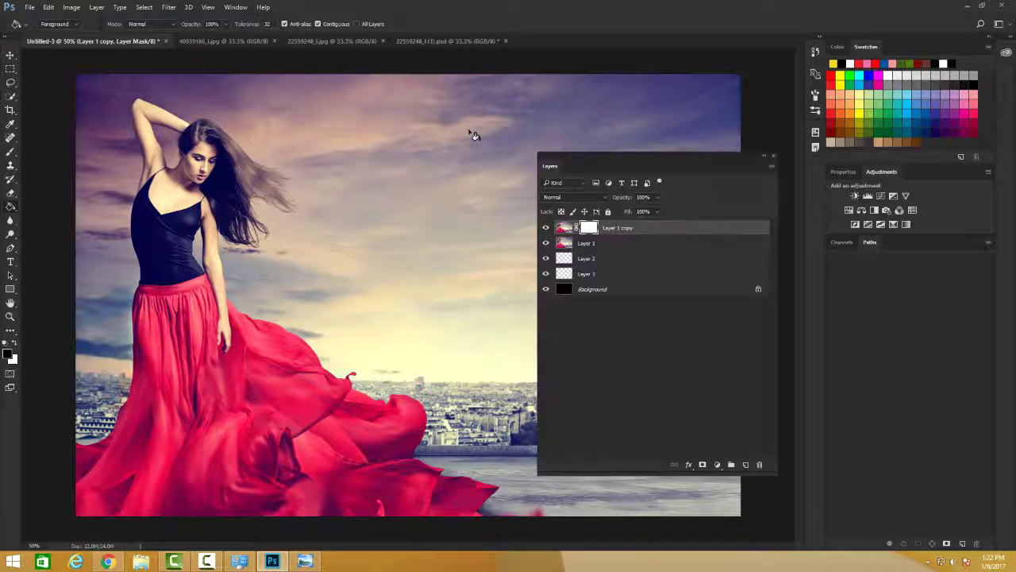
key("F7")
left_click(228, 7)
left_click(271, 235)
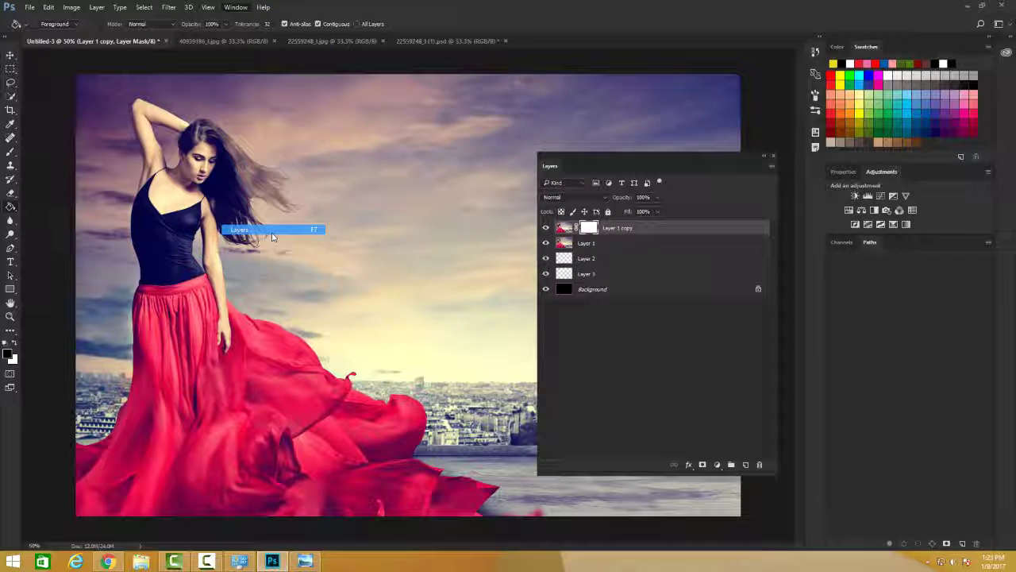
- Dock the Layers panel with Channels and Paths, try collapsing and expanding it, and place it first in the group
left_click_drag(553, 167, 880, 252)
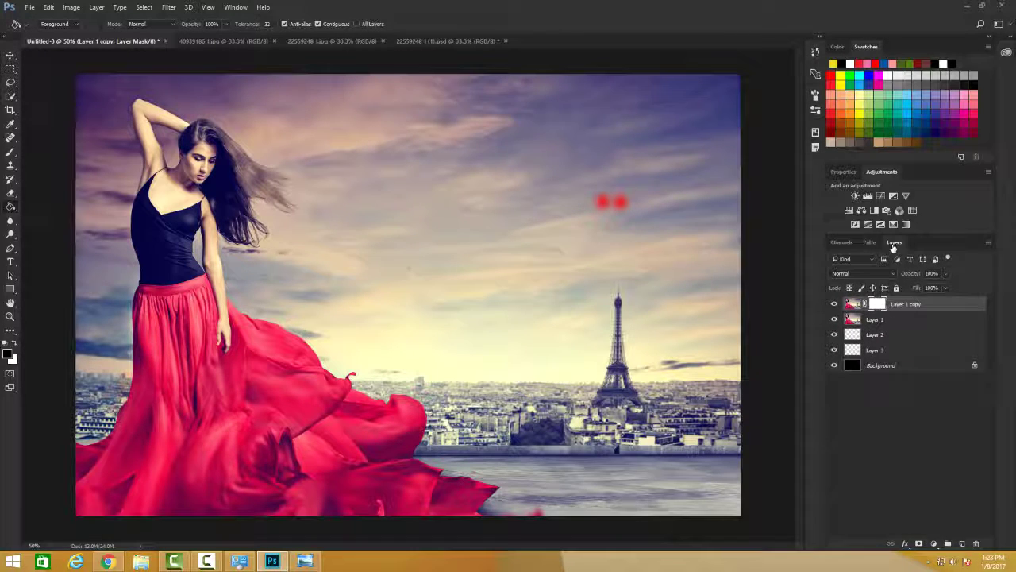
double_click(894, 242)
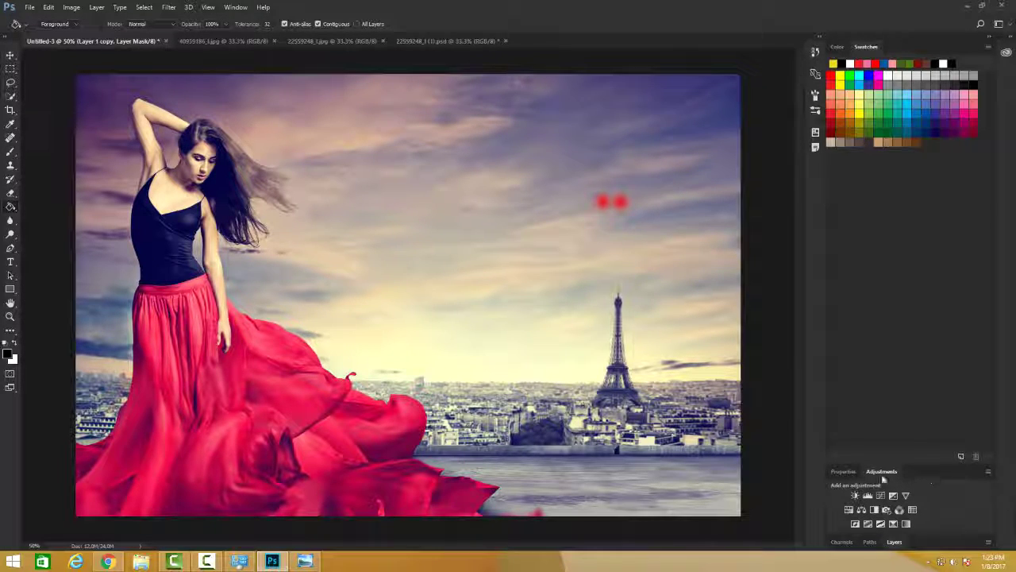
double_click(895, 542)
left_click_drag(906, 246, 834, 243)
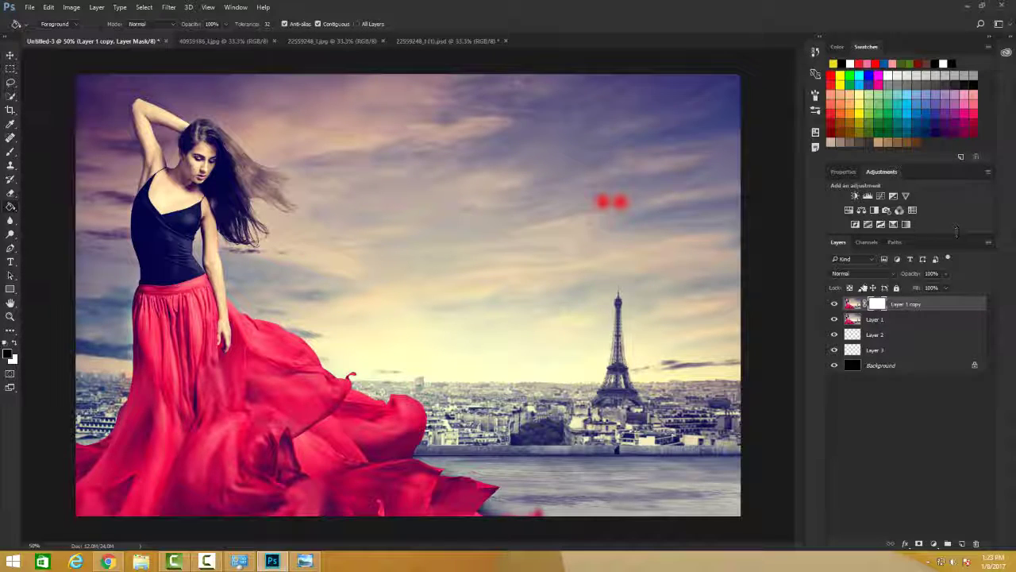
- Toggle the visibility of Layer 1 copy and Layer 1, leaving both layers shown
left_click(834, 304)
left_click(834, 320)
left_click(834, 305)
left_click(834, 320)
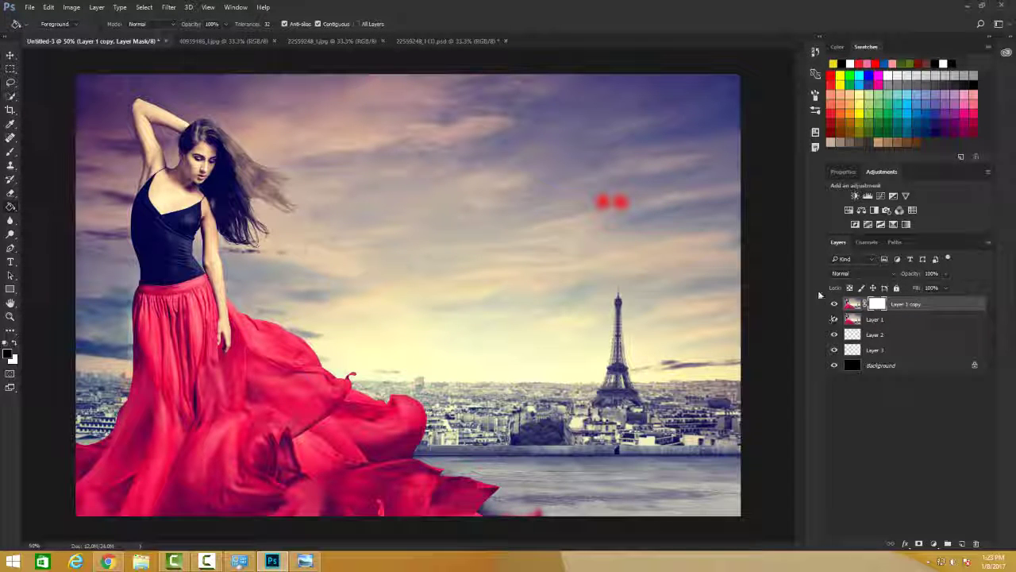
- Review the blend modes and the opacity and fill adjustments for Layer 1 copy, leaving it at Normal and 100%
left_click(882, 273)
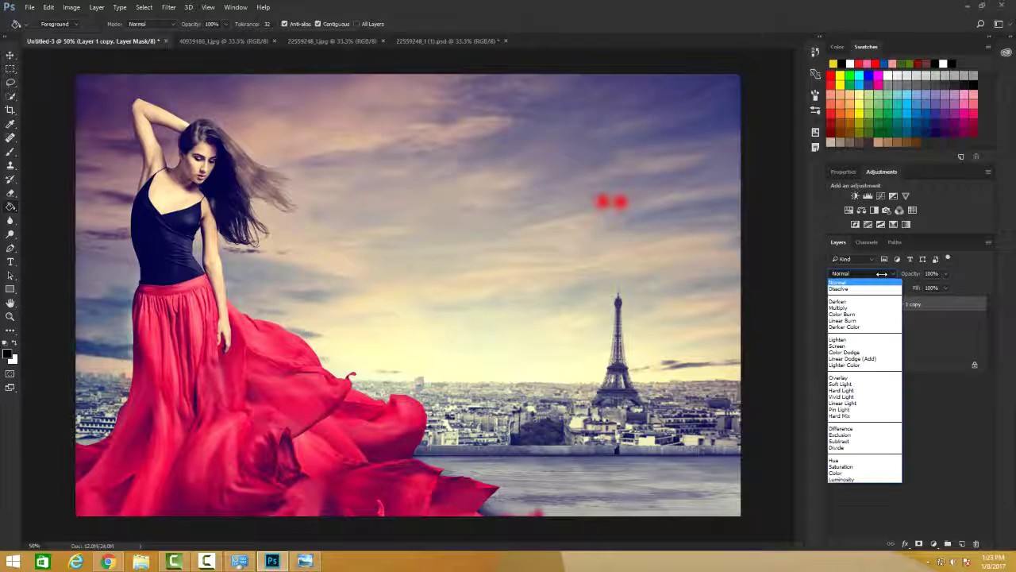
left_click(881, 273)
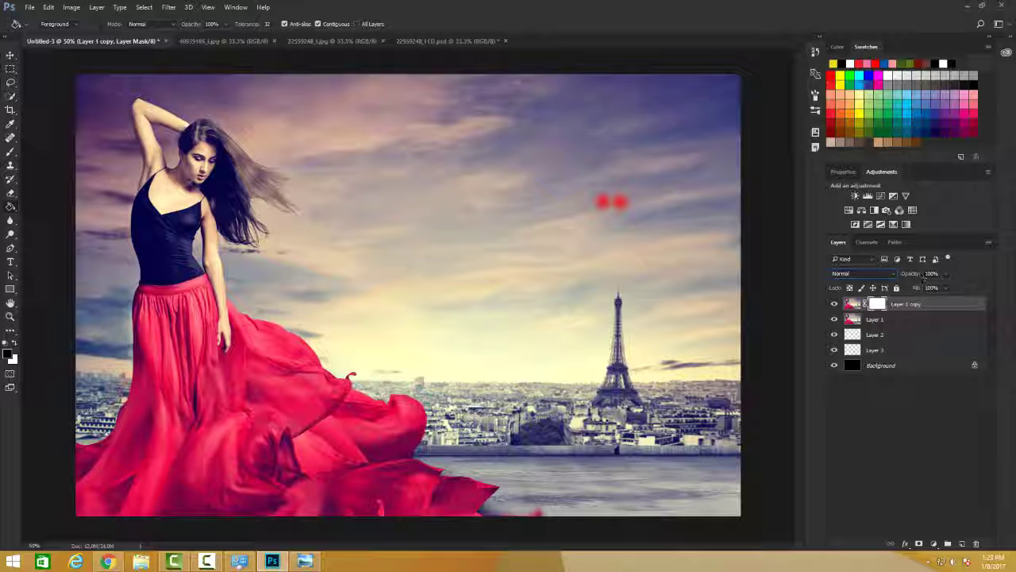
left_click(945, 274)
mouse_move(946, 287)
left_mouse_down()
mouse_move(910, 289)
mouse_move(952, 290)
left_mouse_up()
- Select Layer 1, check its opacity adjustment at 100%, and review the available fill and adjustment layer types
key("alt+bracketleft")
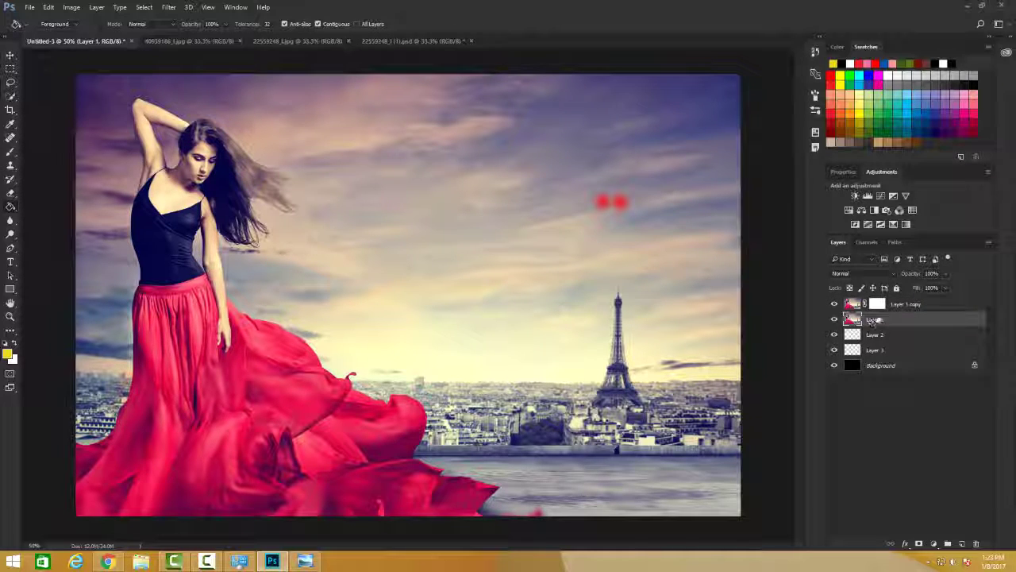
left_click(945, 275)
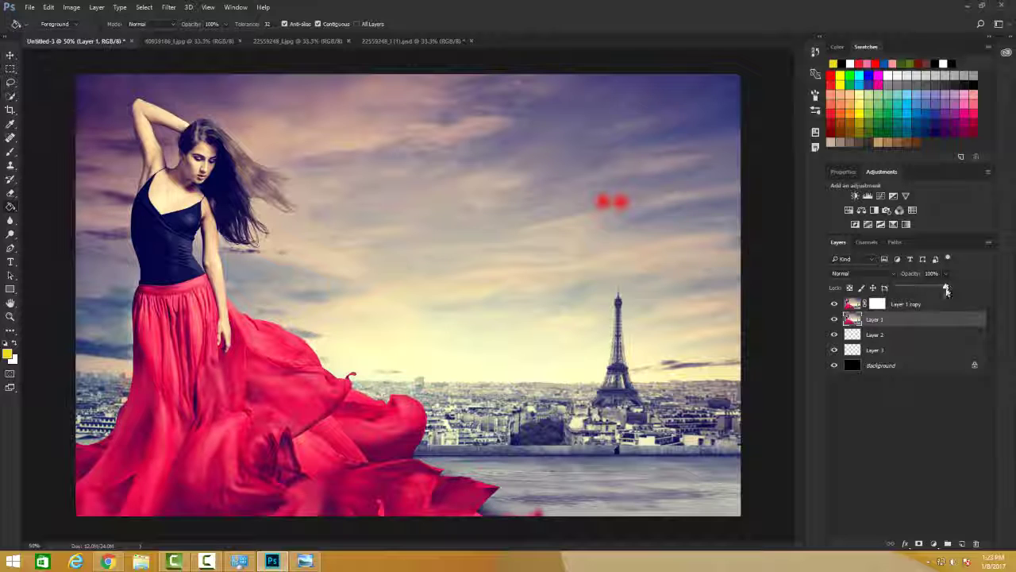
left_click(963, 283)
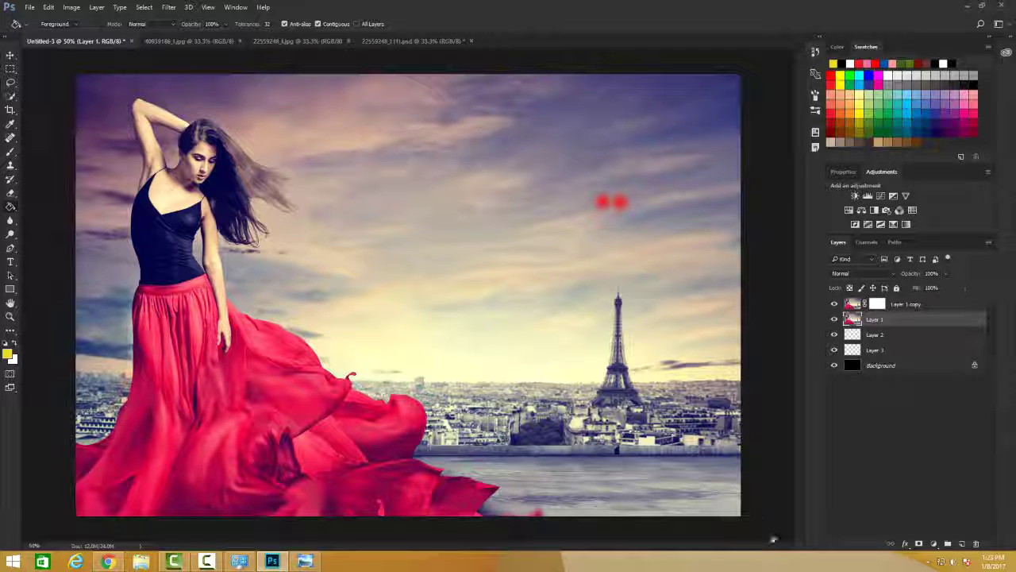
left_click(935, 544)
left_click(935, 544)
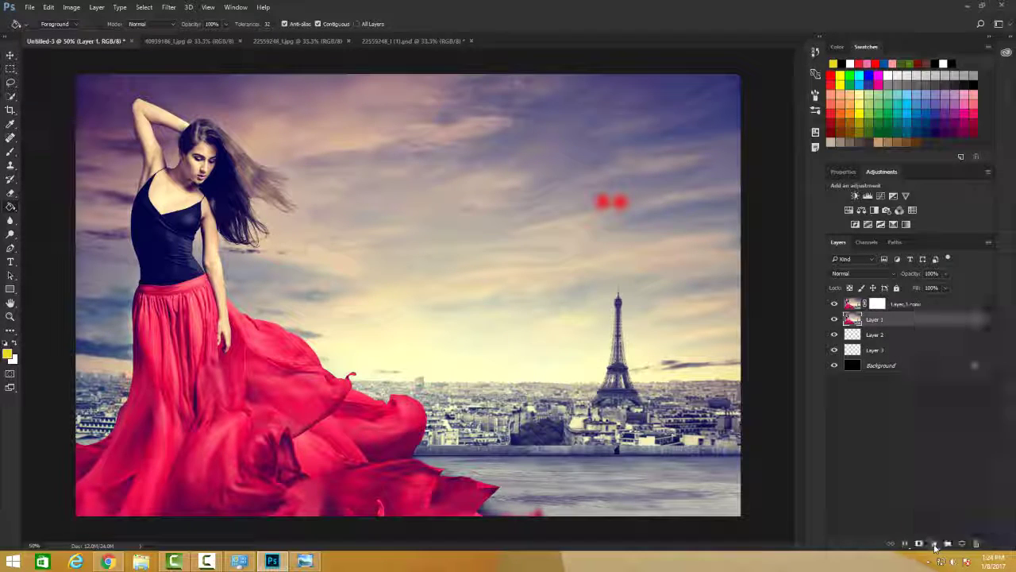